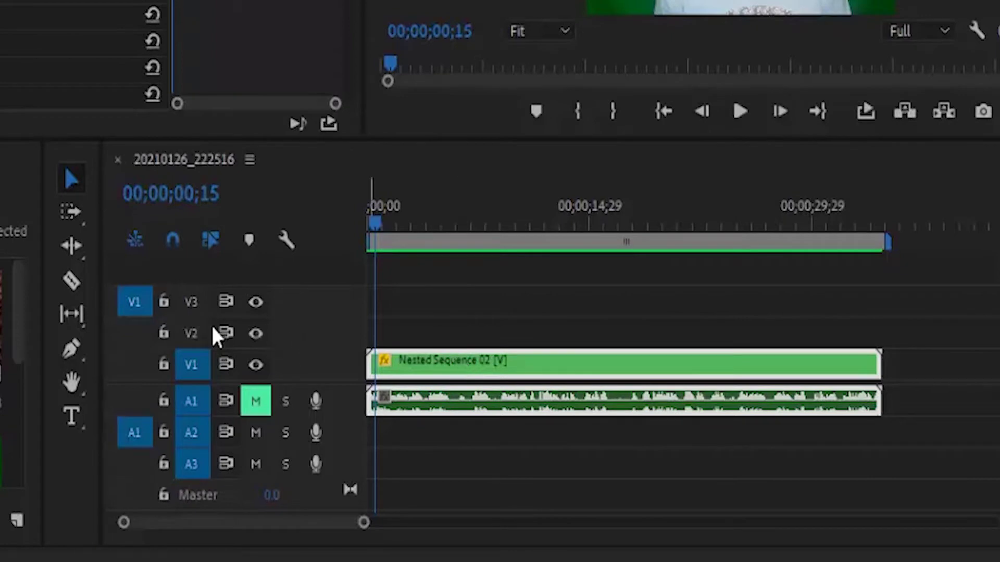
Move the green-screen clip Nested Sequence 02 from V1 up to track V2
{"action": "left_click", "coordinate": [475, 375]}
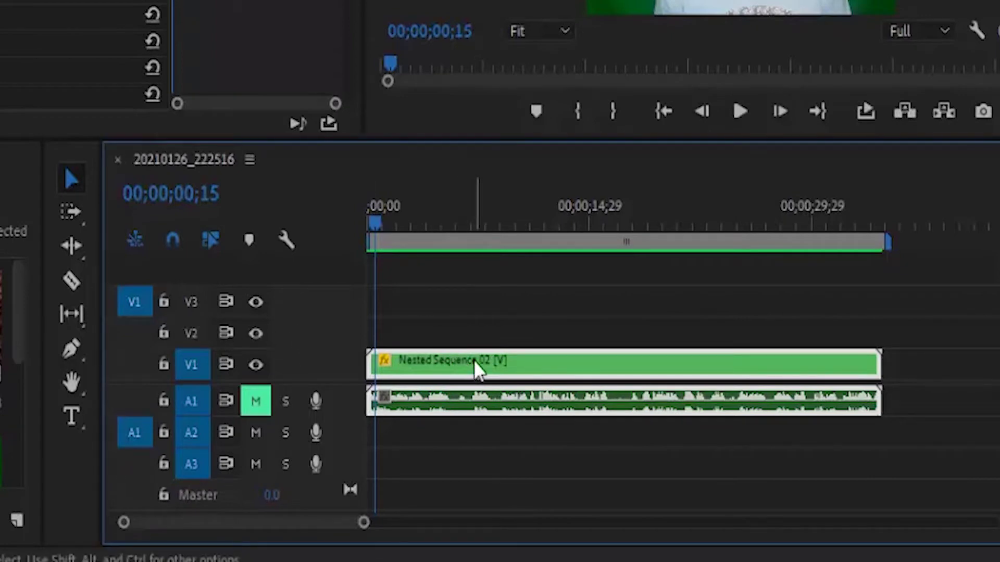
{"action": "left_click_drag", "start_coordinate": [476, 371], "coordinate": [475, 343]}
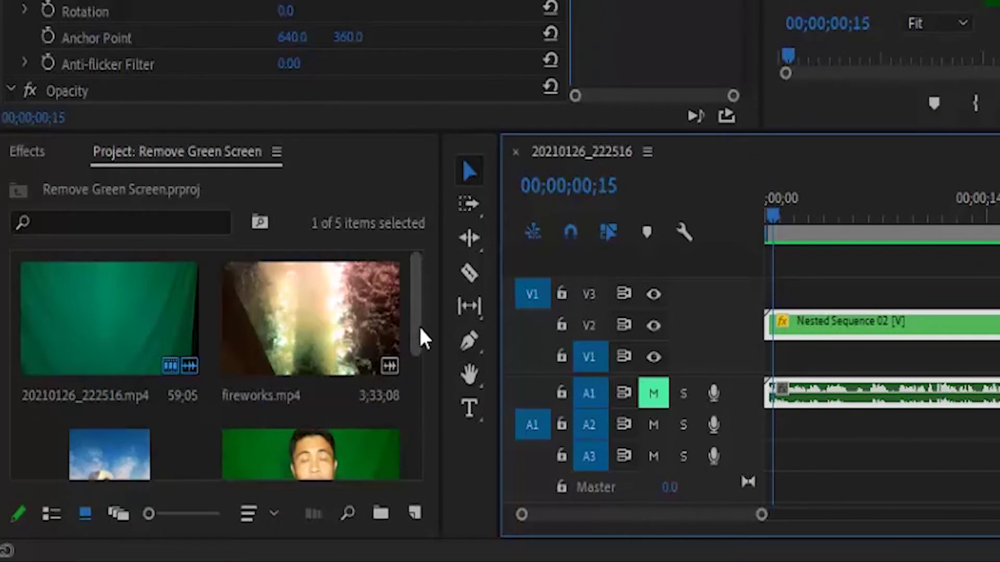
{"action": "left_click_drag", "start_coordinate": [420, 335], "coordinate": [420, 382]}
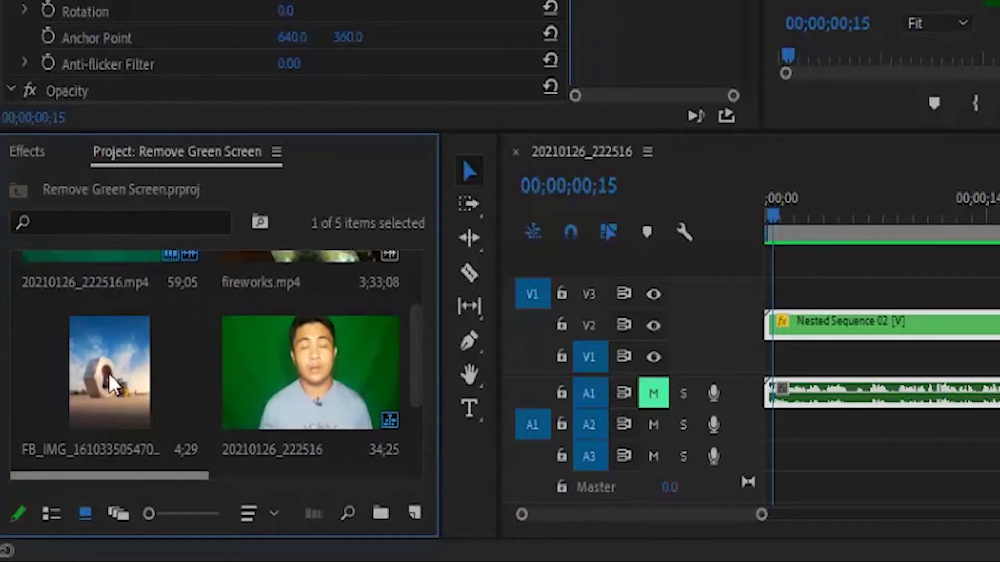
Place FB_IMG on V1 at 00;00 under the speaker and extend it to about 11 seconds
{"action": "left_click_drag", "start_coordinate": [99, 386], "coordinate": [765, 364]}
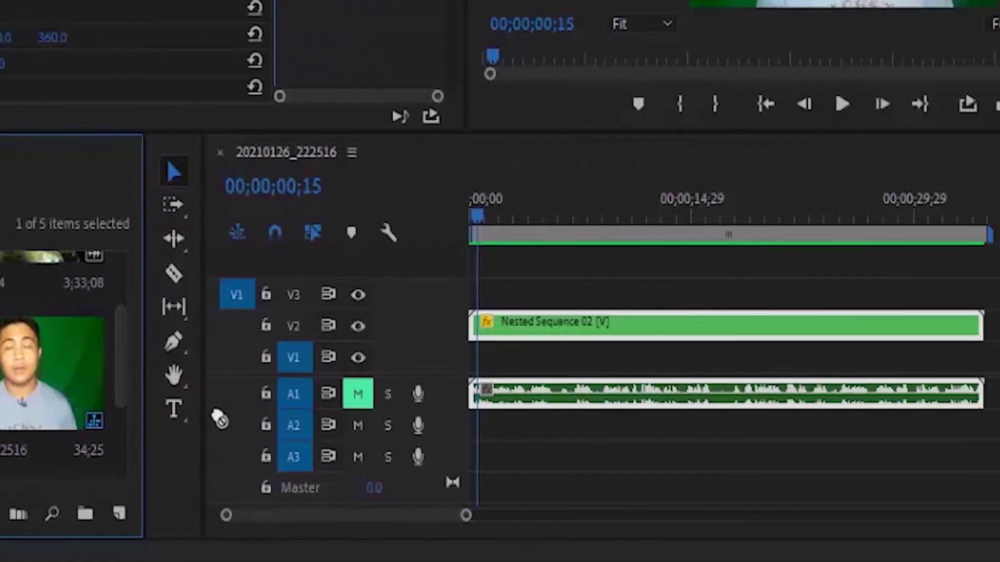
{"action": "left_click_drag", "start_coordinate": [274, 376], "coordinate": [276, 382]}
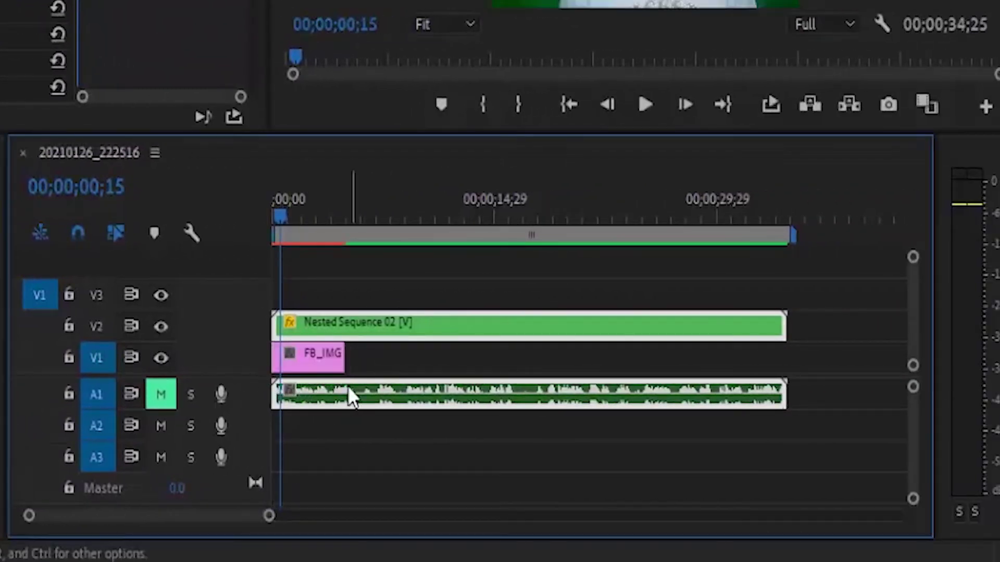
{"action": "left_click_drag", "start_coordinate": [337, 362], "coordinate": [448, 361]}
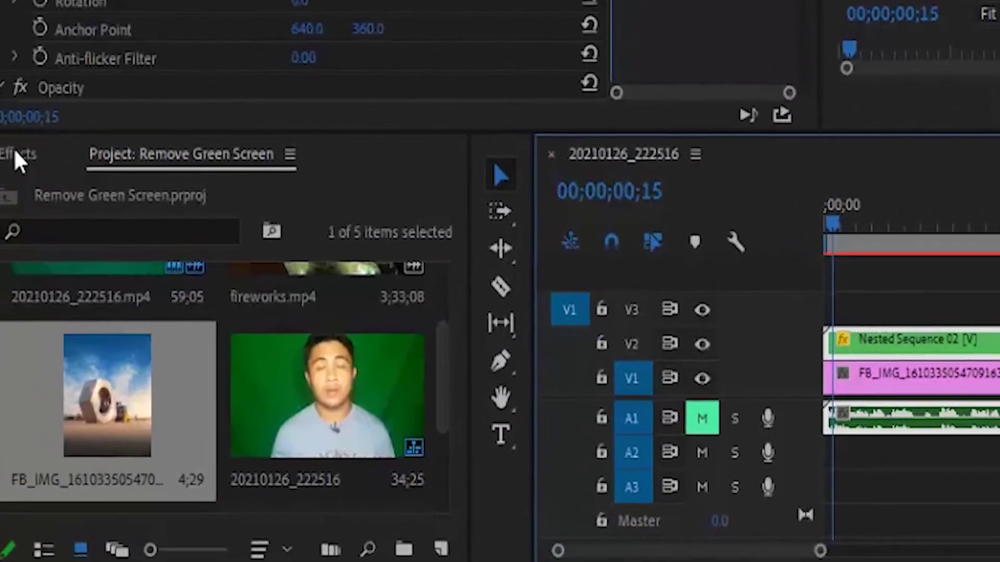
Search the Effects panel for 'ultra key' and drag Ultra Key onto Nested Sequence 02
{"action": "left_click", "coordinate": [19, 155]}
{"action": "left_click", "coordinate": [47, 190]}
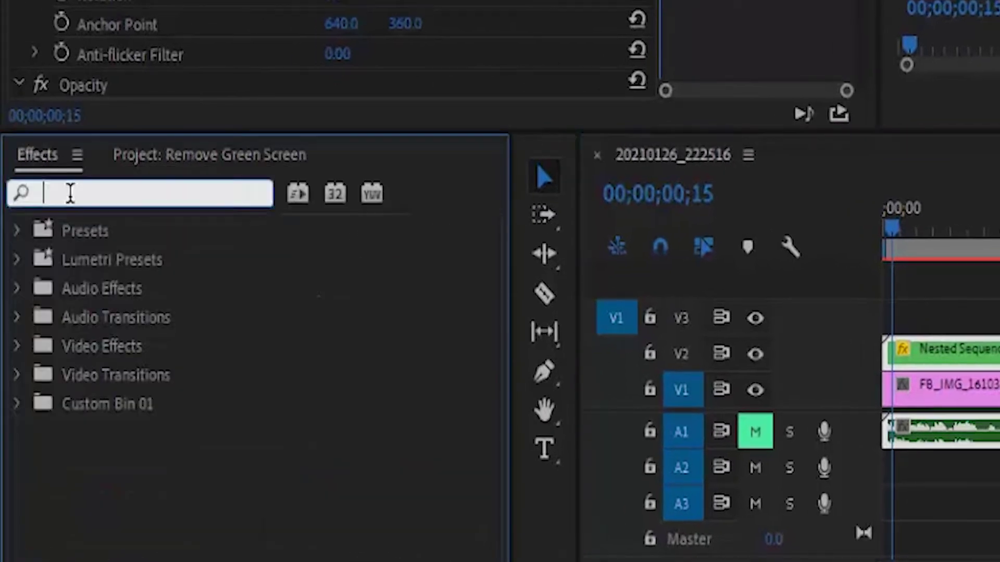
{"action": "type", "text": "ultra key"}
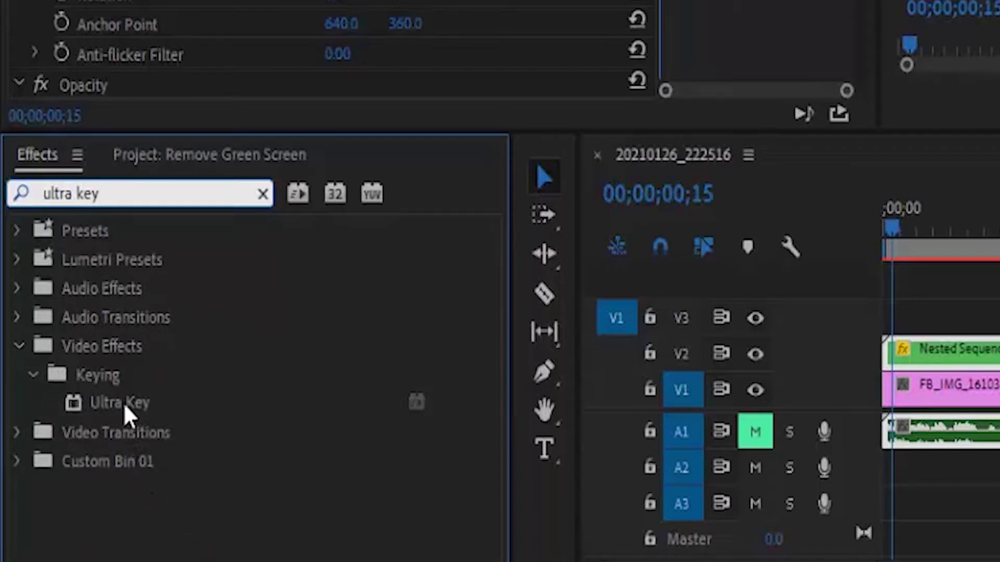
{"action": "mouse_move", "coordinate": [127, 414]}
{"action": "left_mouse_down"}
{"action": "mouse_move", "coordinate": [221, 346]}
{"action": "mouse_move", "coordinate": [627, 542]}
{"action": "left_mouse_up"}
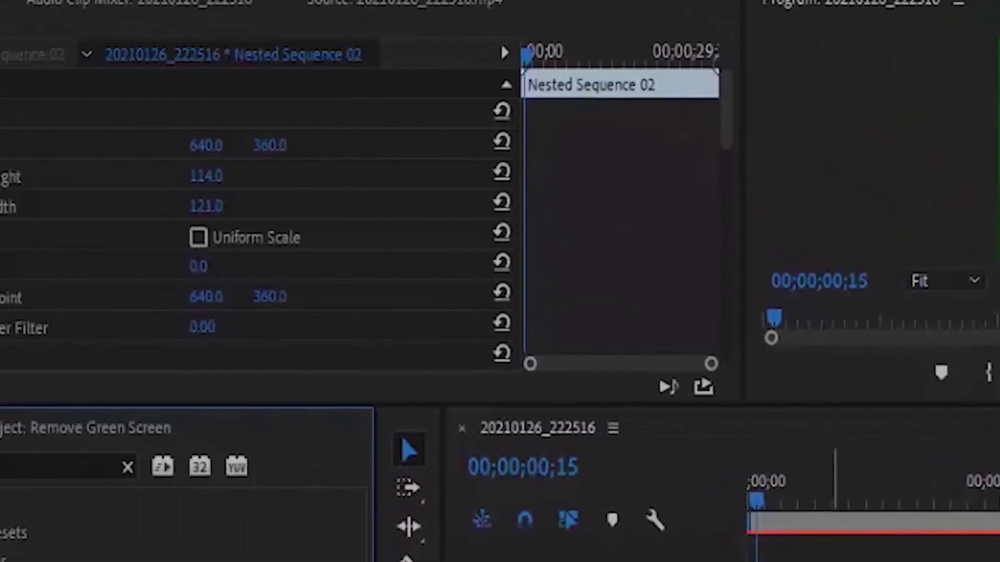
Set Ultra Key's Key Color by sampling the green backdrop in the Program monitor, then select FB_IMG
{"action": "left_click", "coordinate": [81, 67]}
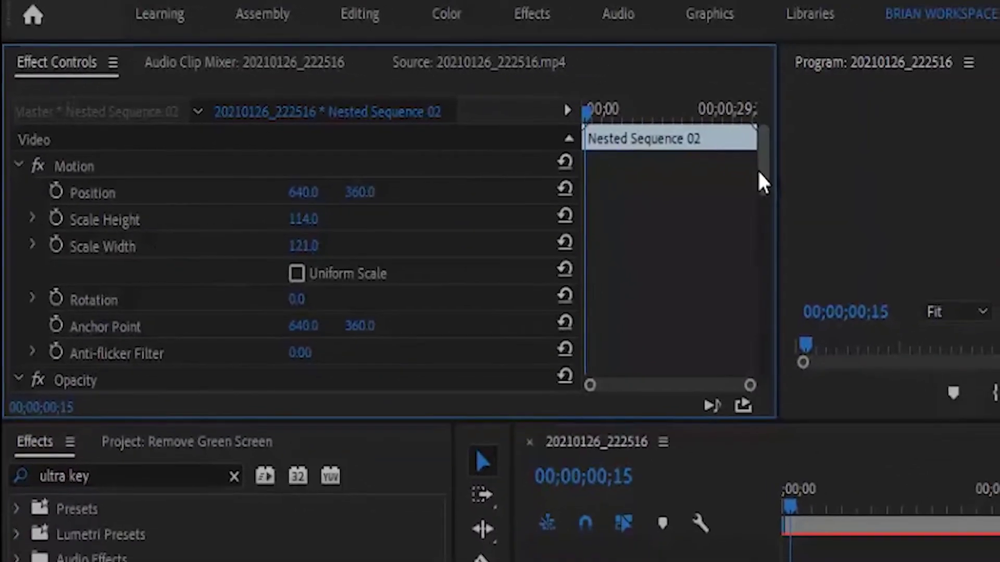
{"action": "mouse_move", "coordinate": [763, 182]}
{"action": "left_mouse_down"}
{"action": "mouse_move", "coordinate": [677, 250]}
{"action": "mouse_move", "coordinate": [672, 229]}
{"action": "left_mouse_up"}
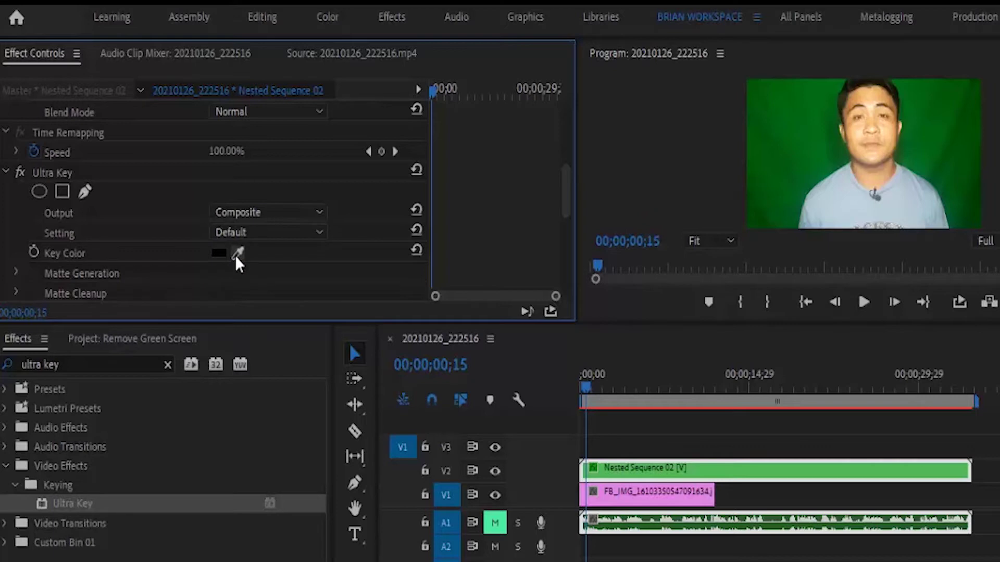
{"action": "left_click", "coordinate": [237, 254]}
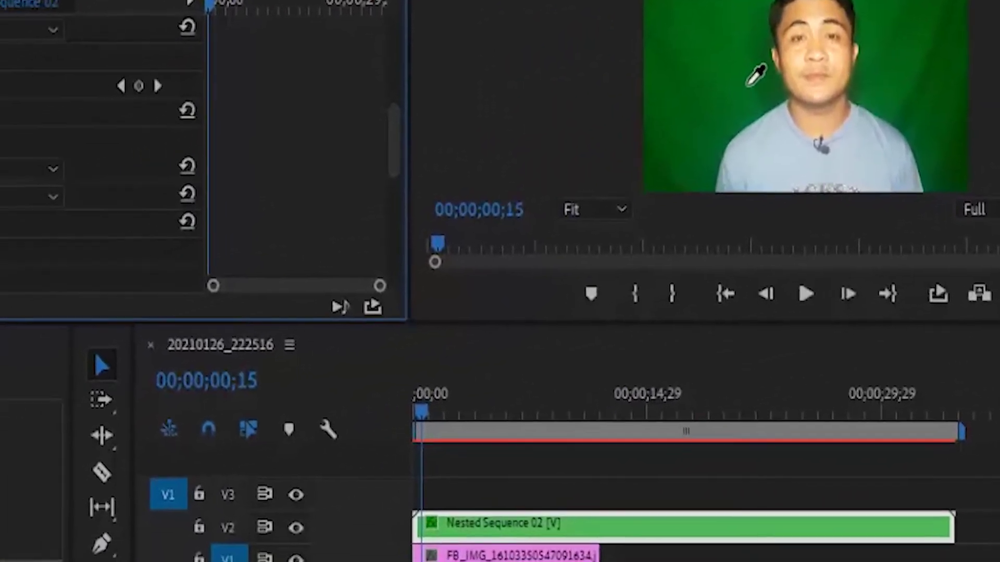
{"action": "left_click", "coordinate": [614, 122]}
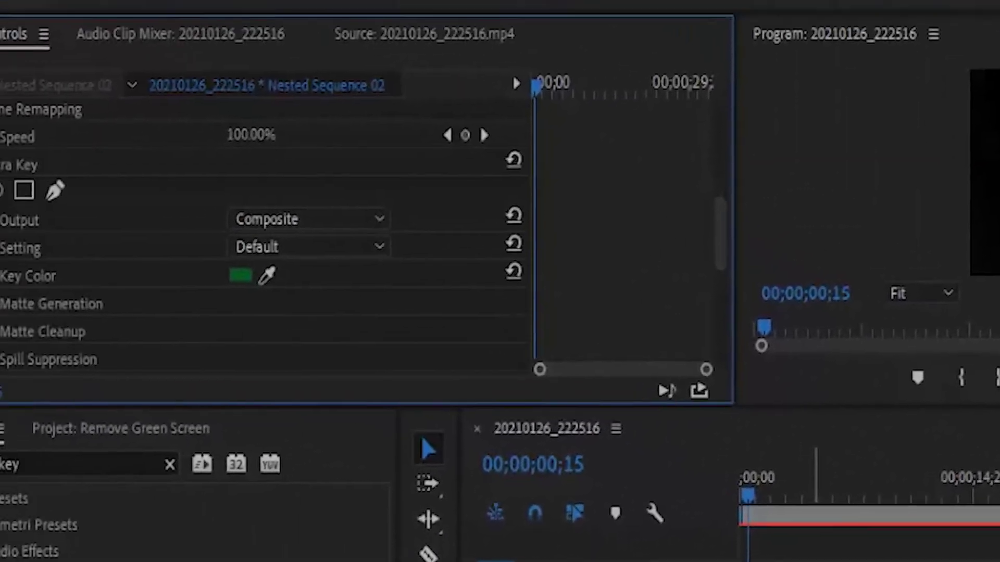
{"action": "left_click", "coordinate": [339, 372]}
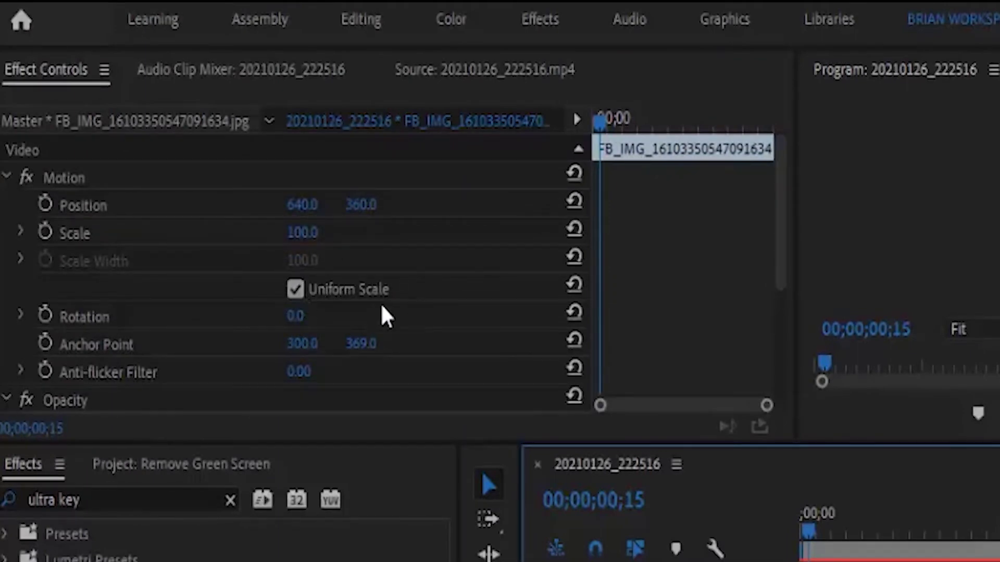
Turn off Uniform Scale for FB_IMG and set its Scale Width to 155
{"action": "left_click", "coordinate": [292, 290]}
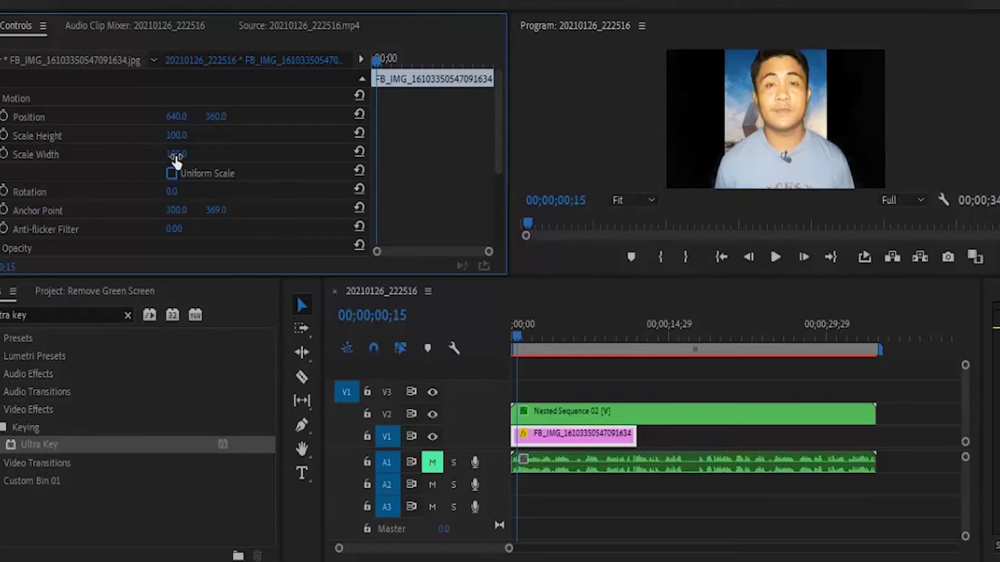
{"action": "left_click_drag", "start_coordinate": [176, 156], "coordinate": [239, 156]}
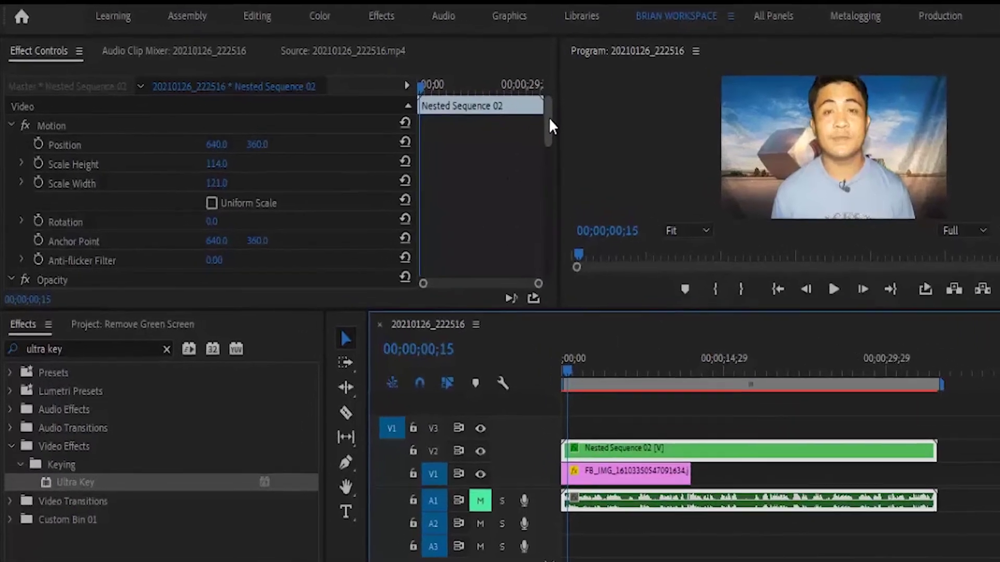
Set Ultra Key Matte Cleanup to Choke 70, Soften 0, Contrast 100, Mid Point 100
{"action": "left_click_drag", "start_coordinate": [551, 127], "coordinate": [549, 208]}
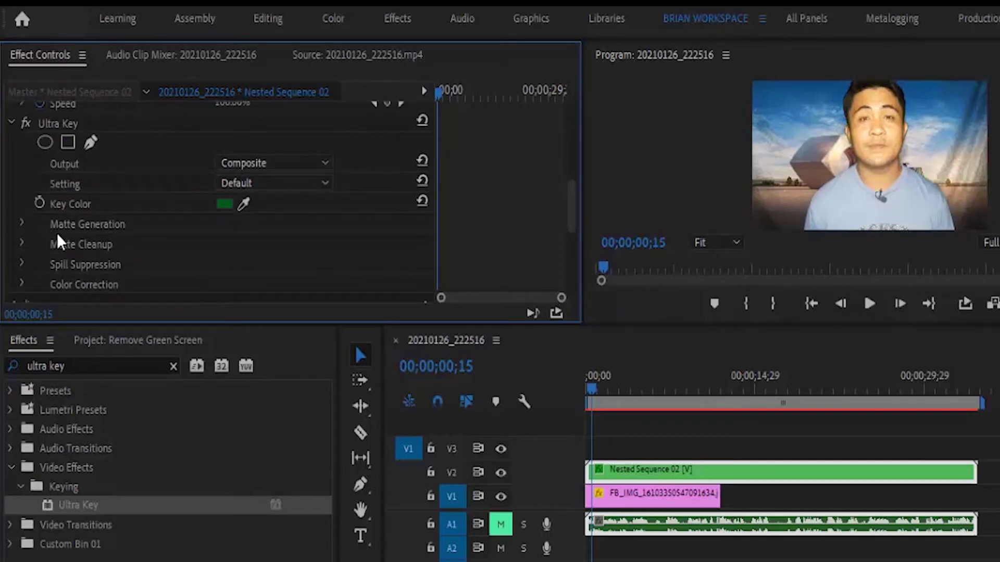
{"action": "left_click", "coordinate": [22, 243]}
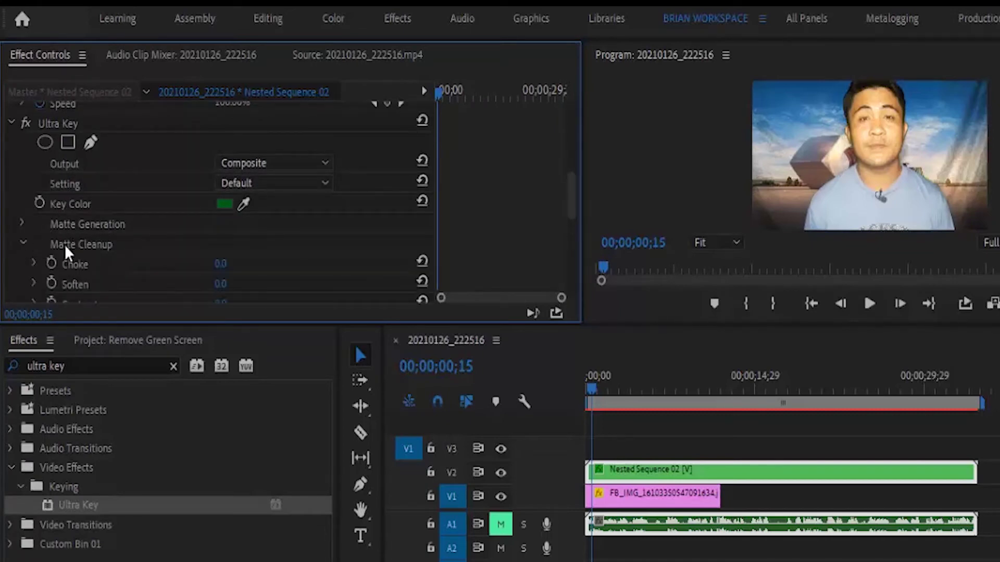
{"action": "scroll", "coordinate": [572, 212], "scroll_direction": "down", "scroll_amount": 3}
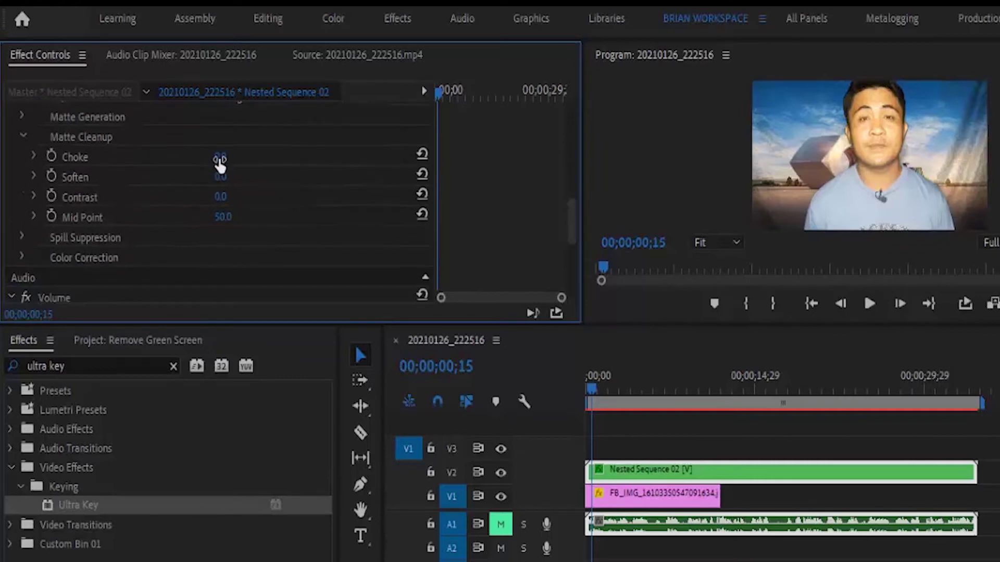
{"action": "left_click_drag", "start_coordinate": [223, 156], "coordinate": [253, 156]}
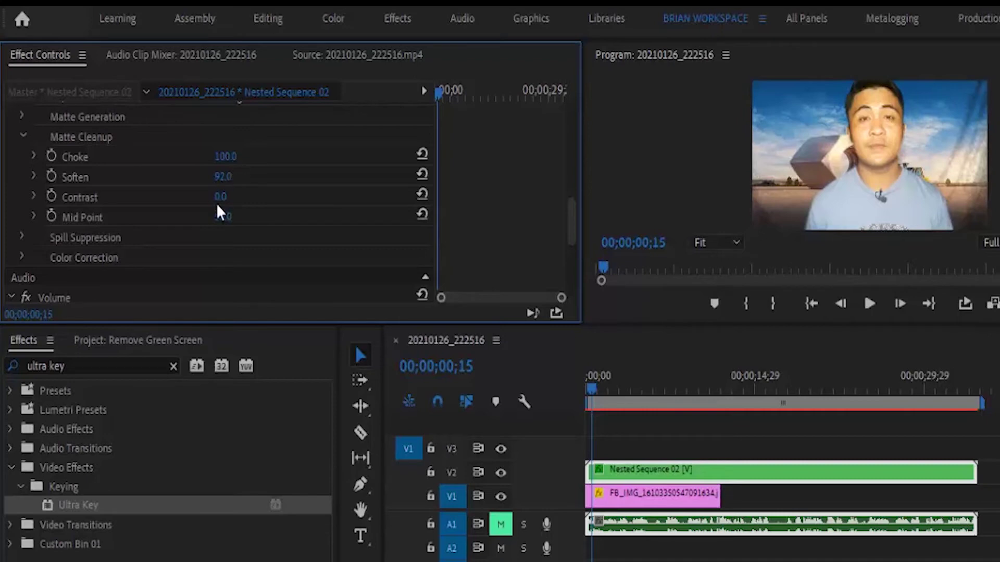
{"action": "left_click_drag", "start_coordinate": [222, 197], "coordinate": [277, 238]}
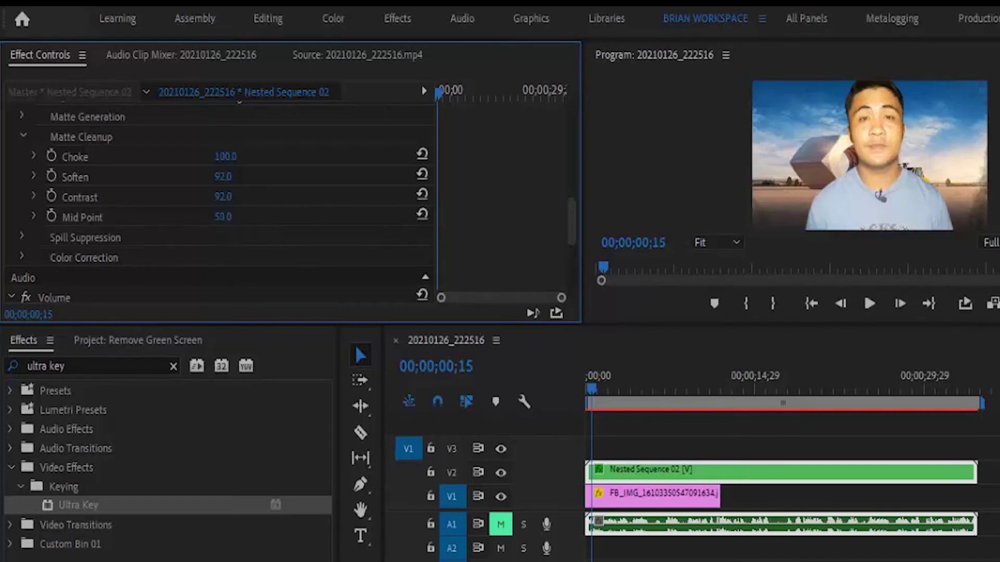
{"action": "left_click_drag", "start_coordinate": [223, 217], "coordinate": [272, 217]}
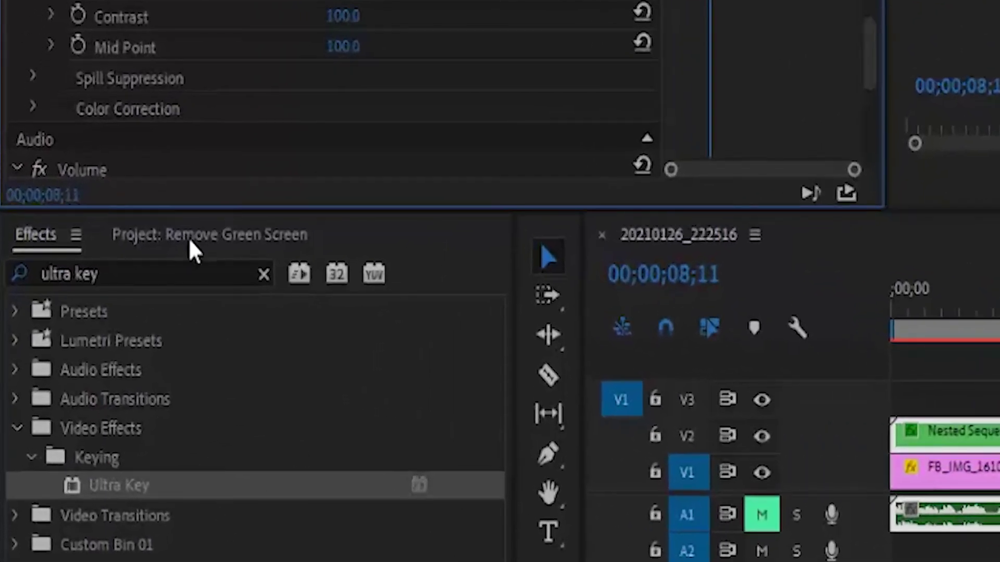
Drag fireworks.mp4 from the Project panel to the end of the timeline
{"action": "left_click", "coordinate": [191, 239]}
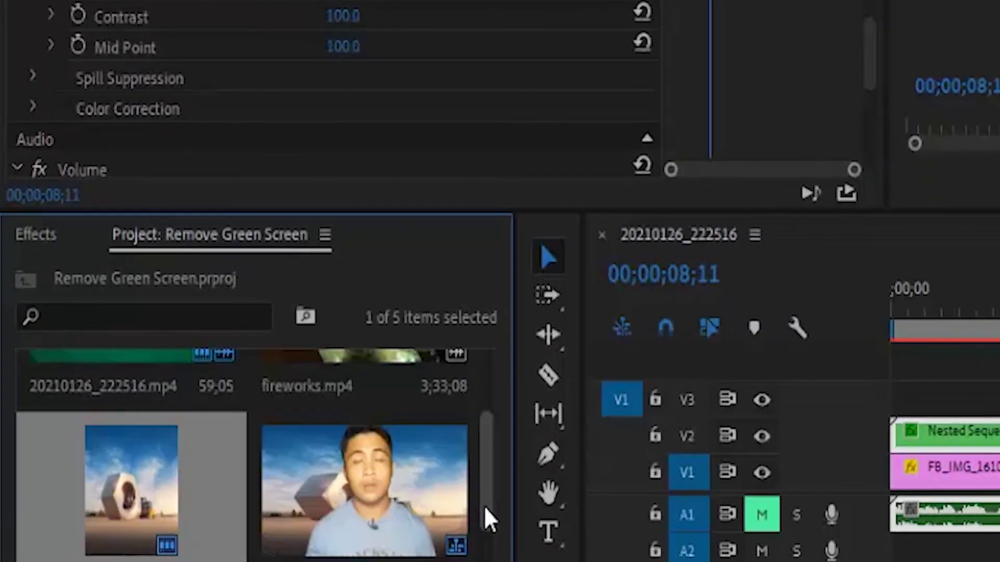
{"action": "left_click_drag", "start_coordinate": [492, 502], "coordinate": [493, 407]}
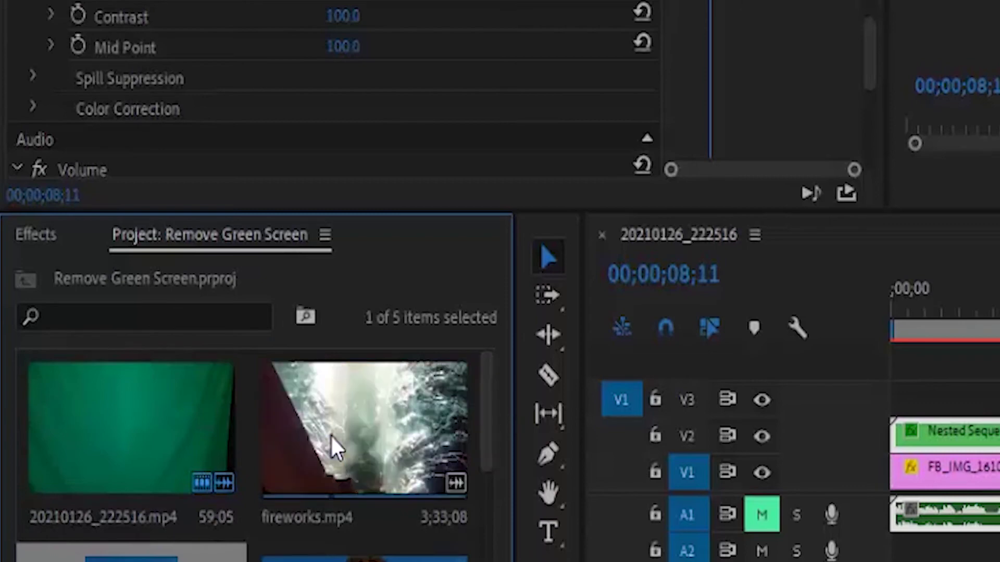
{"action": "mouse_move", "coordinate": [334, 448]}
{"action": "left_mouse_down"}
{"action": "mouse_move", "coordinate": [567, 476]}
{"action": "mouse_move", "coordinate": [832, 542]}
{"action": "left_mouse_up"}
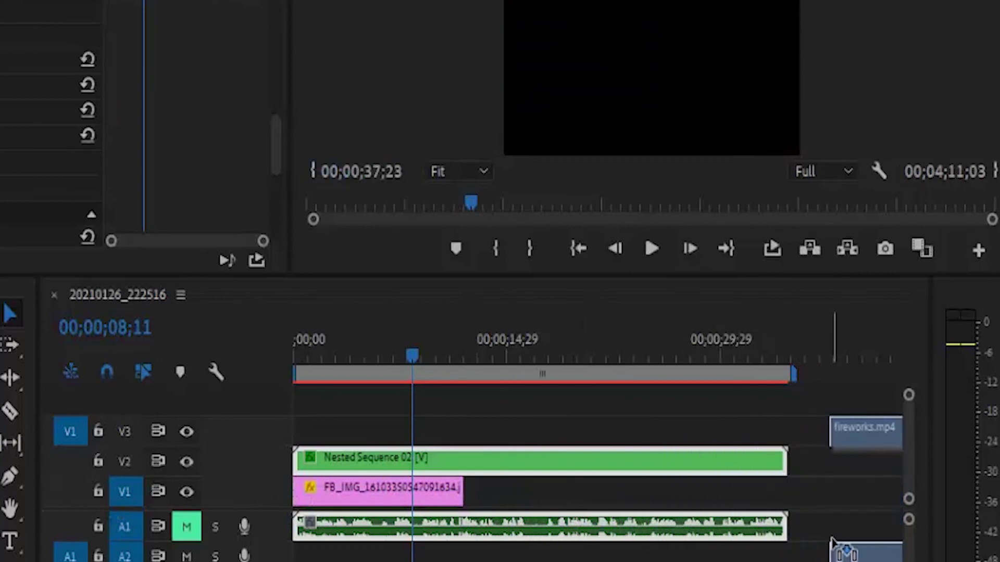
{"action": "mouse_move", "coordinate": [831, 541]}
{"action": "left_mouse_down"}
{"action": "mouse_move", "coordinate": [839, 513]}
{"action": "mouse_move", "coordinate": [839, 523]}
{"action": "left_mouse_up"}
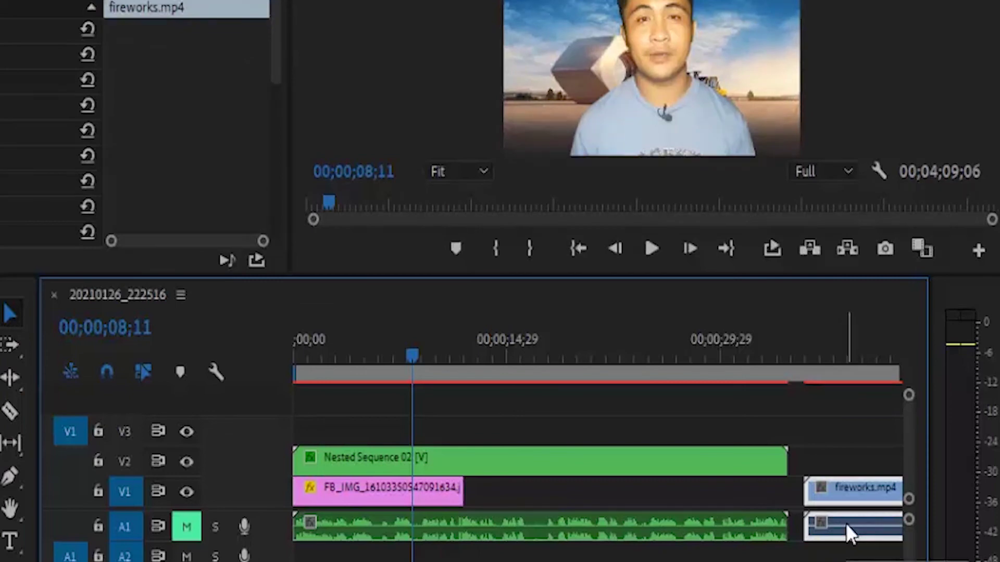
Unlink the fireworks clip's audio from its video and delete the audio
{"action": "right_click", "coordinate": [846, 523]}
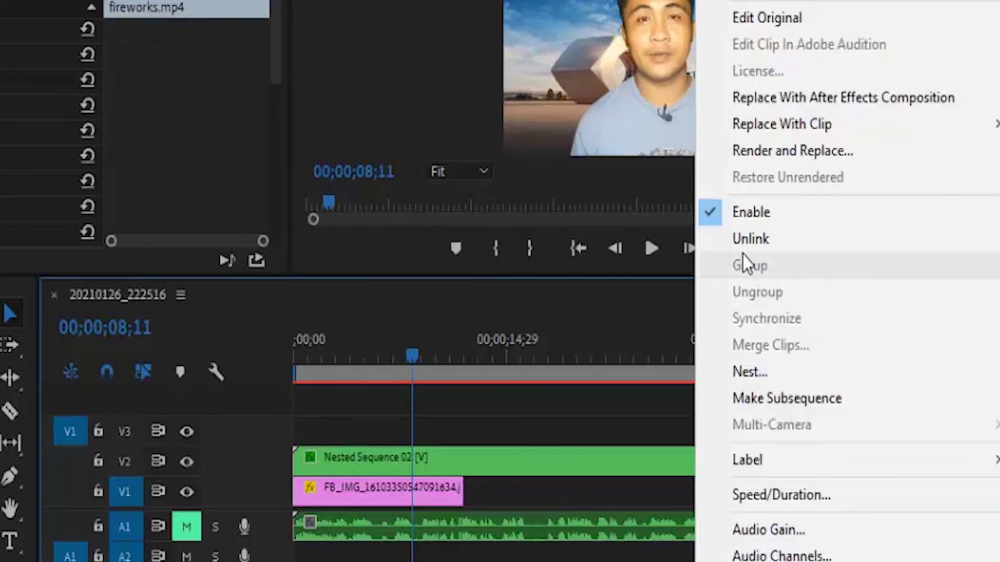
{"action": "left_click", "coordinate": [750, 240]}
{"action": "left_click", "coordinate": [850, 527]}
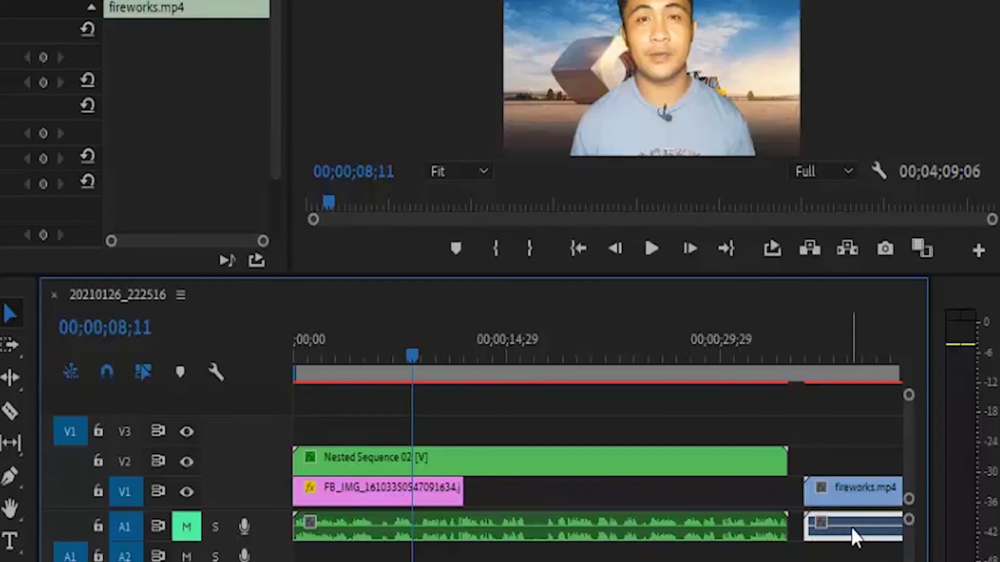
{"action": "right_click", "coordinate": [851, 528]}
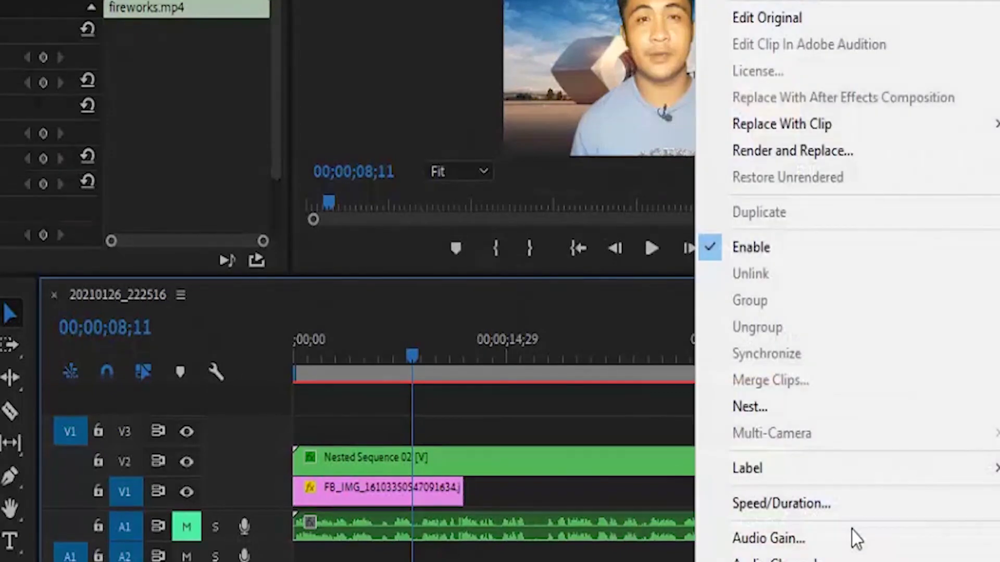
{"action": "key", "text": "Delete"}
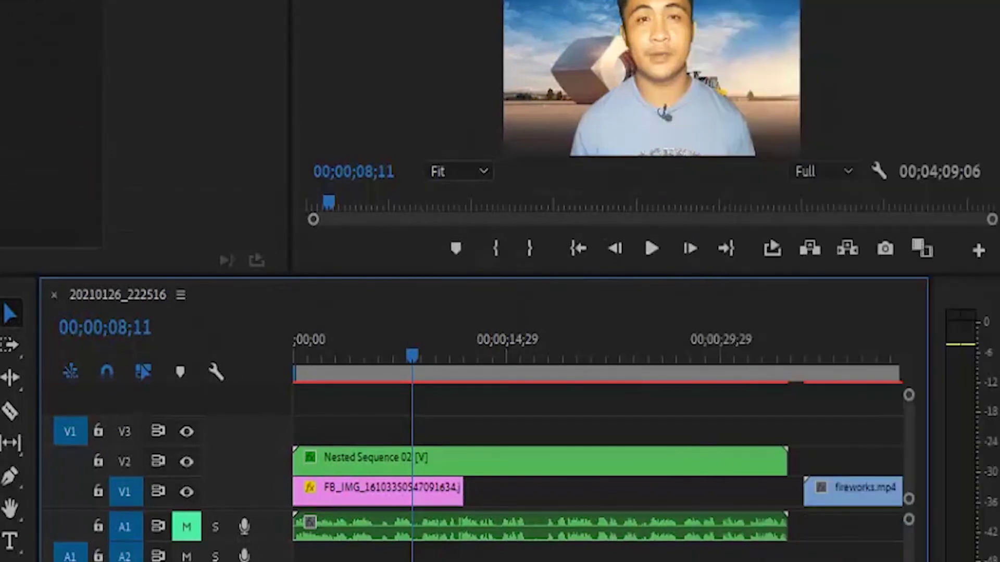
Butt fireworks.mp4 against FB_IMG on V1, then play the sequence from the start
{"action": "left_click_drag", "start_coordinate": [836, 490], "coordinate": [499, 490]}
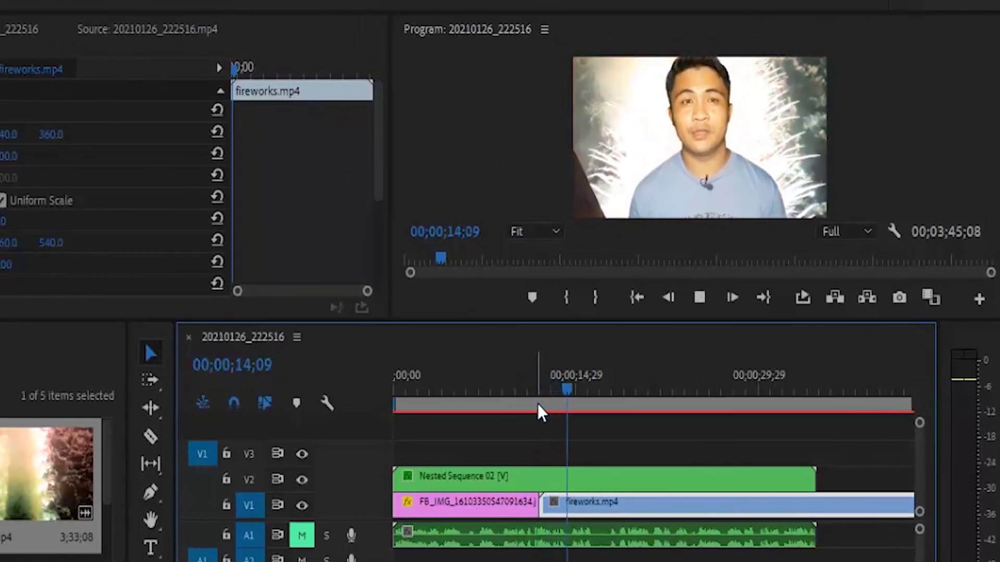
{"action": "key", "text": "minus"}
{"action": "key", "text": "minus"}
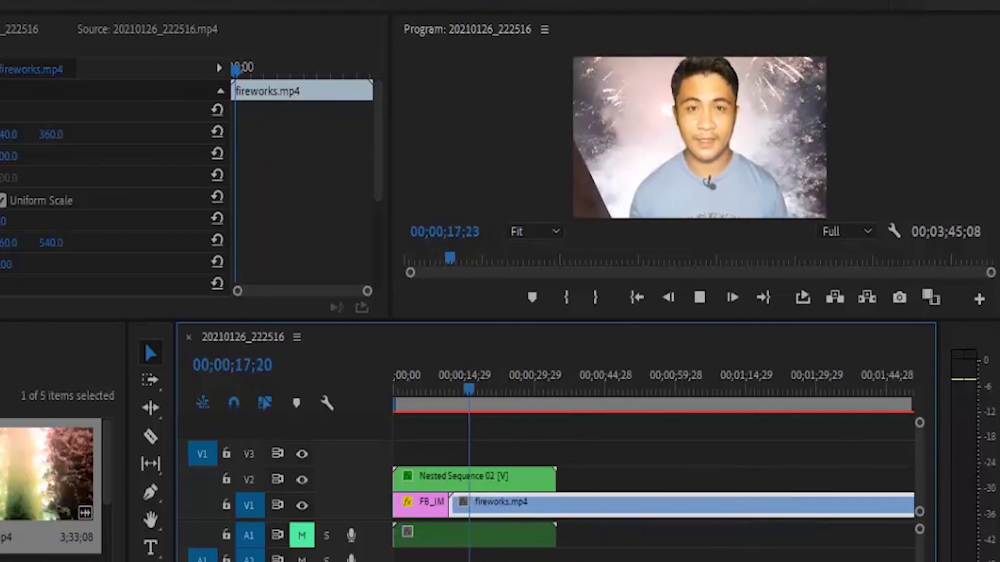
{"action": "key", "text": "minus"}
{"action": "key", "text": "minus"}
{"action": "key", "text": "minus"}
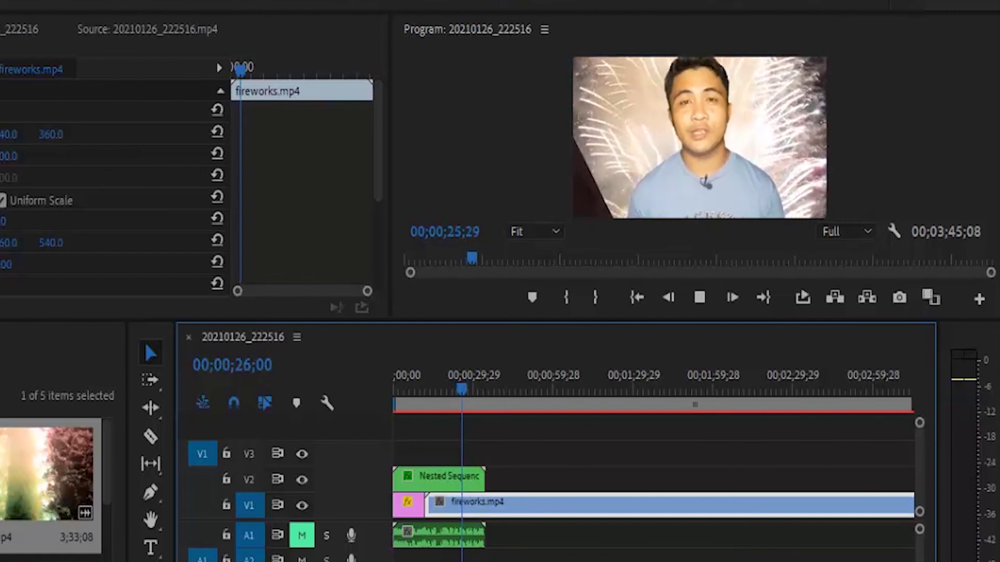
{"action": "left_click_drag", "start_coordinate": [425, 393], "coordinate": [390, 393]}
{"action": "key", "text": "space"}
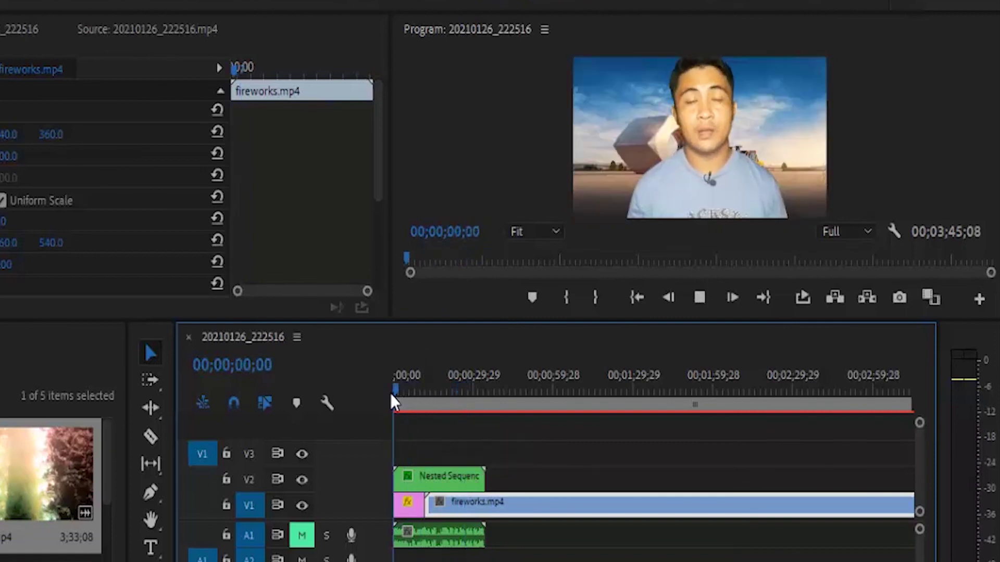